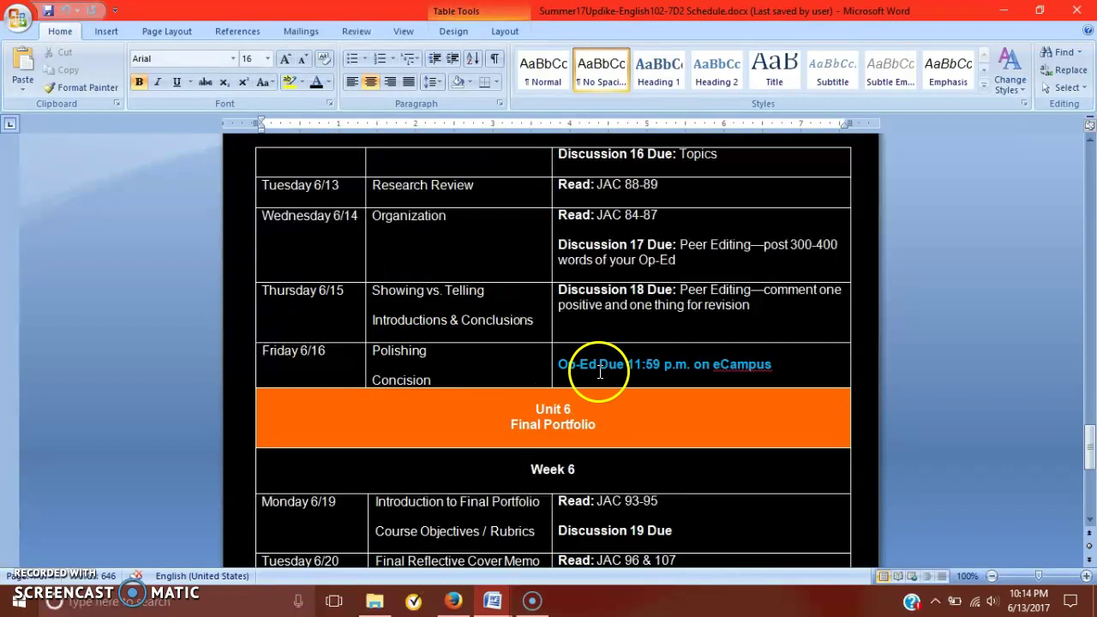
Review the Week 6 Final Portfolio unit in the course schedule and the Thursday 6/15 row on showing vs. telling, introductions and conclusions
{"action": "left_click_drag", "start_coordinate": [1089, 435], "coordinate": [1091, 464]}
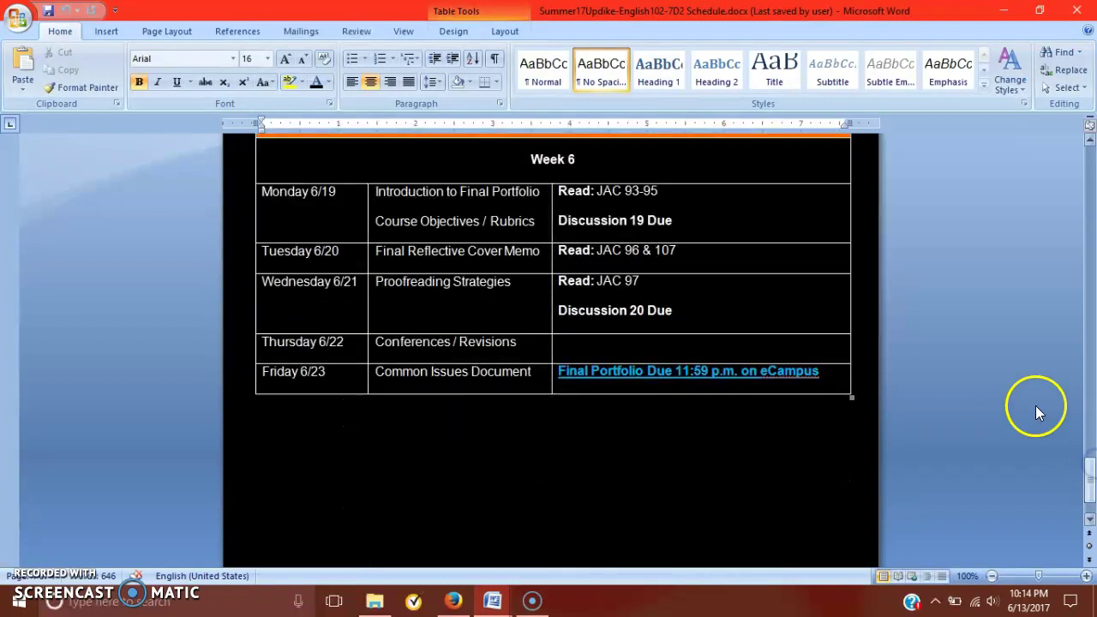
{"action": "left_click_drag", "start_coordinate": [1082, 505], "coordinate": [1092, 482]}
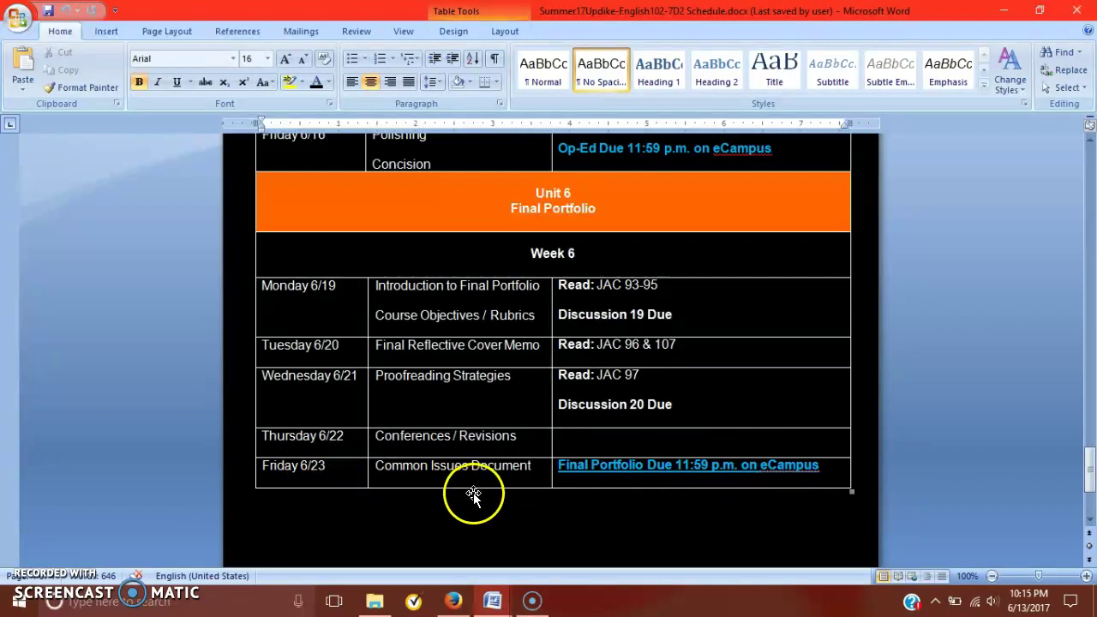
{"action": "left_click_drag", "start_coordinate": [1090, 456], "coordinate": [1089, 451]}
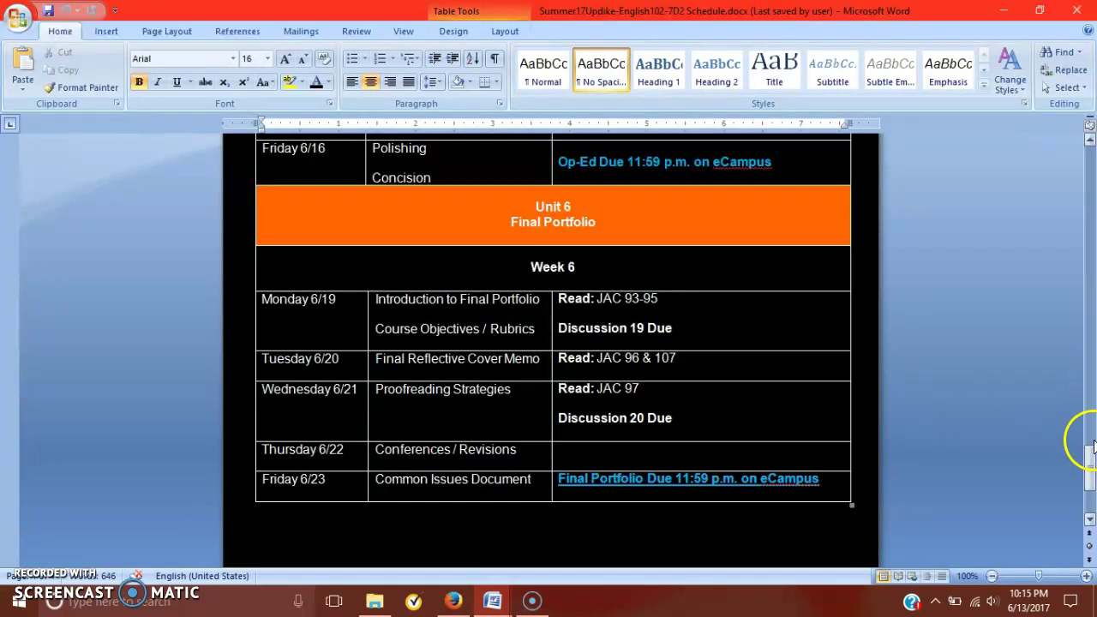
{"action": "left_click_drag", "start_coordinate": [1087, 443], "coordinate": [1091, 420]}
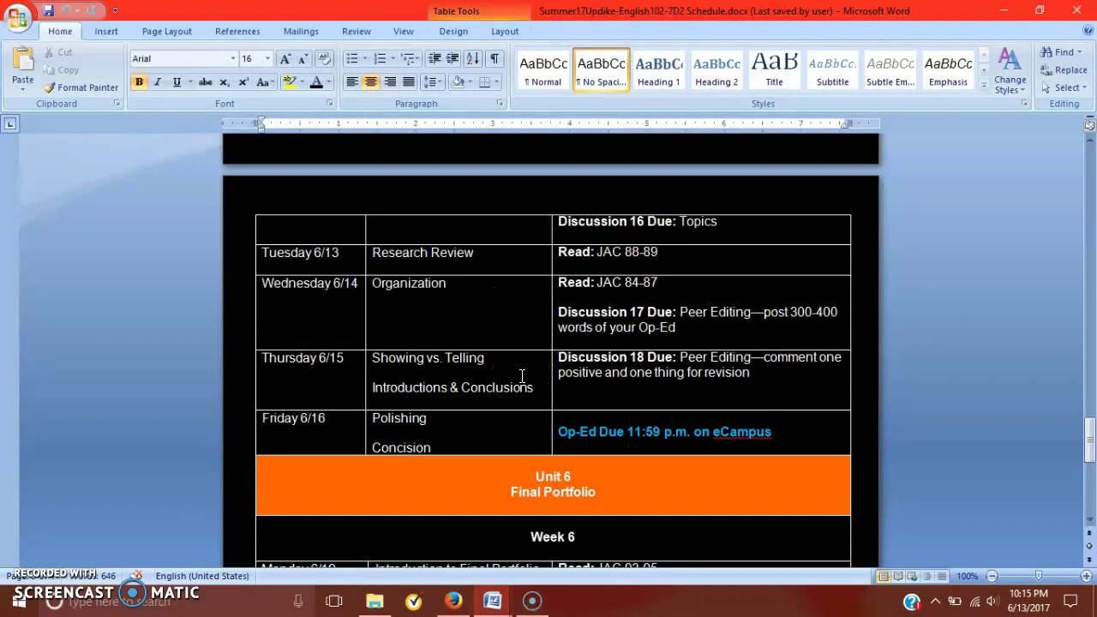
{"action": "left_click_drag", "start_coordinate": [521, 375], "coordinate": [361, 367]}
{"action": "left_click", "coordinate": [474, 379]}
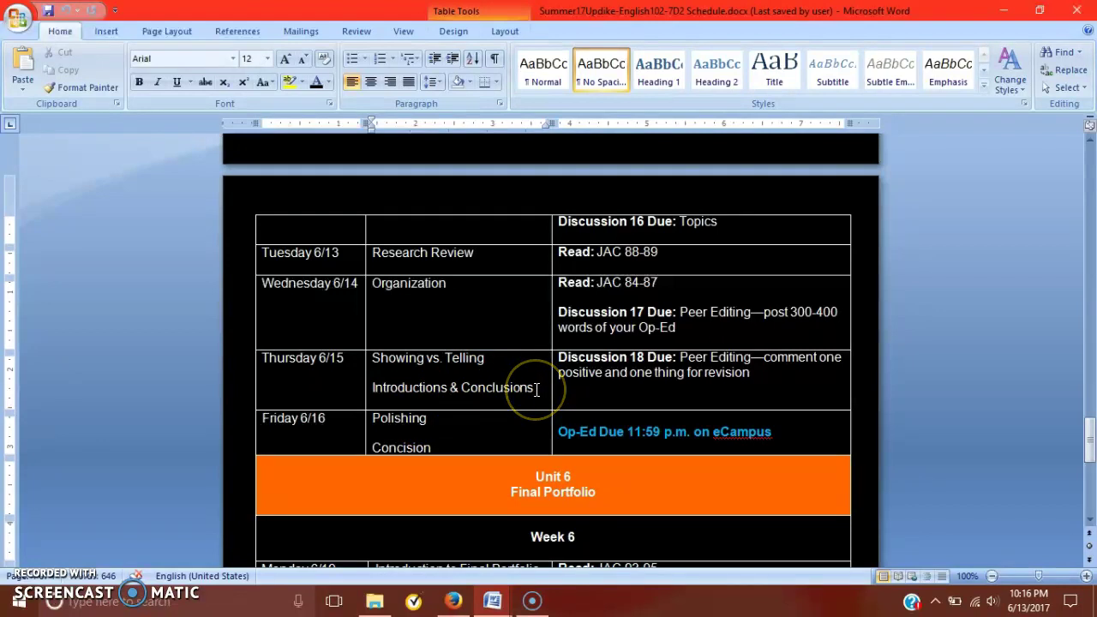
Bring up the clean lifeguarding op-ed in Document2, followed by its marked-up version in Sample Edited.docx
{"action": "left_click", "coordinate": [493, 601]}
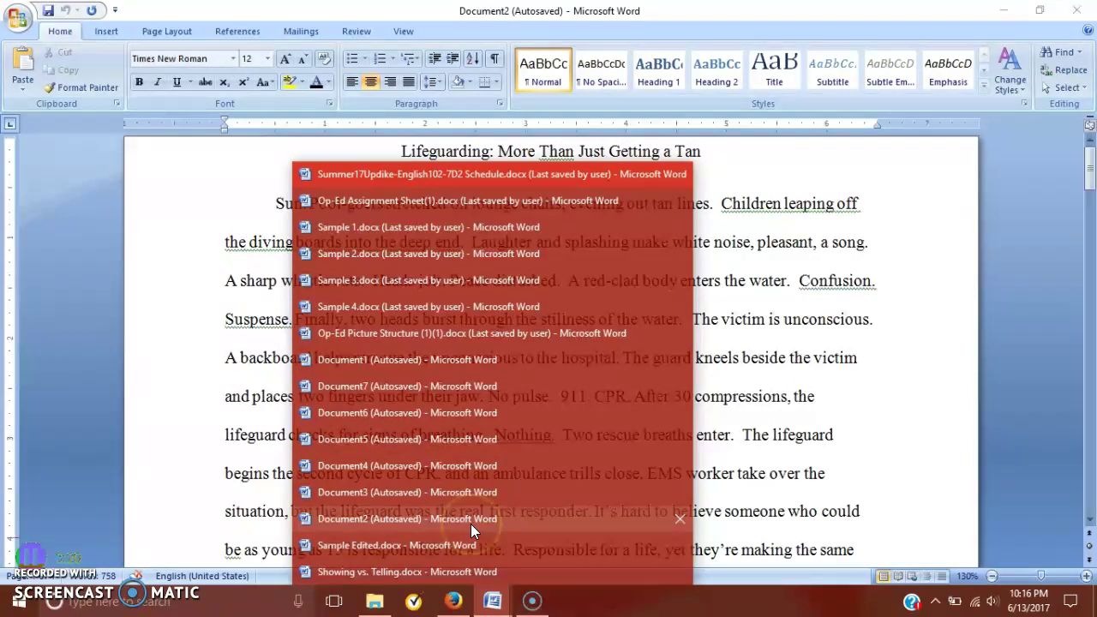
{"action": "left_click", "coordinate": [471, 524]}
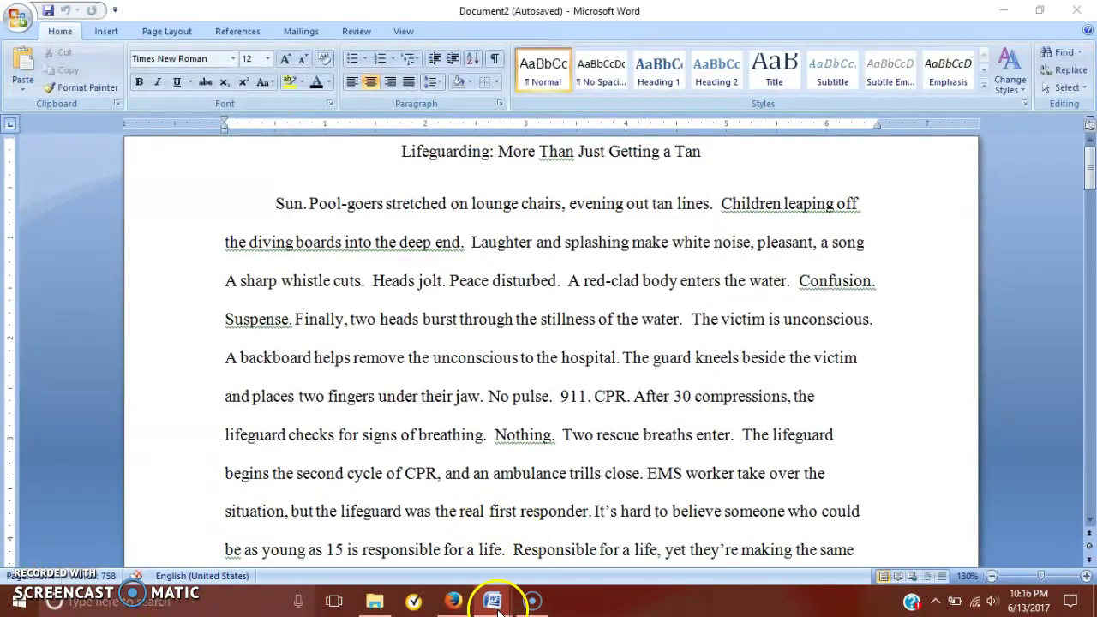
{"action": "left_click", "coordinate": [494, 601]}
{"action": "left_click", "coordinate": [478, 542]}
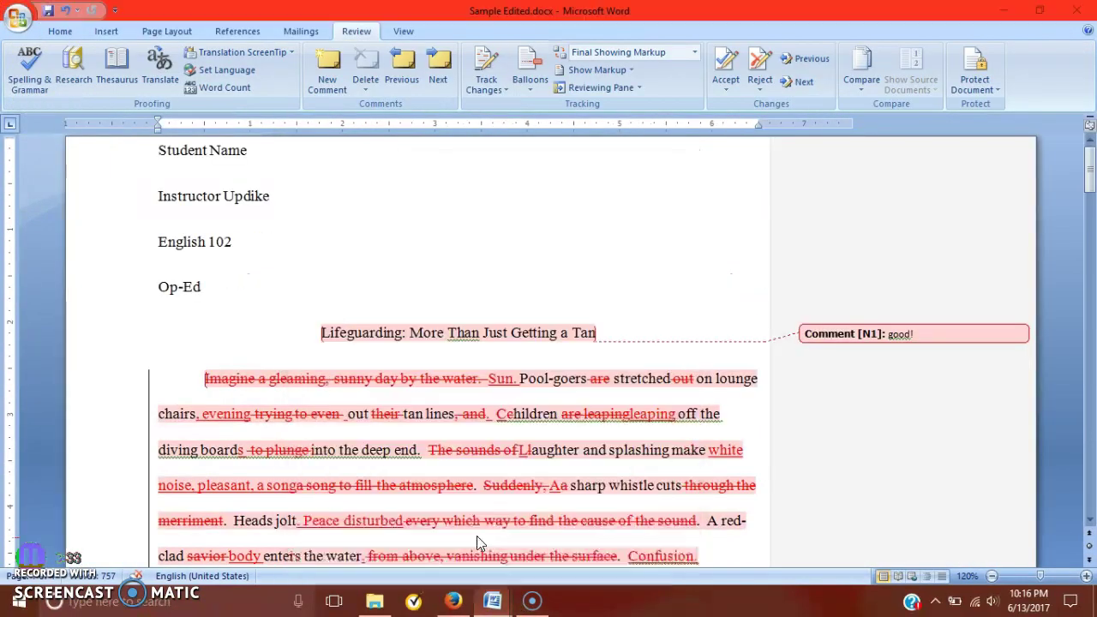
Examine the tracked changes and comments in the introduction of the lifeguarding op-ed, through the thesis statement
{"action": "left_click", "coordinate": [515, 266]}
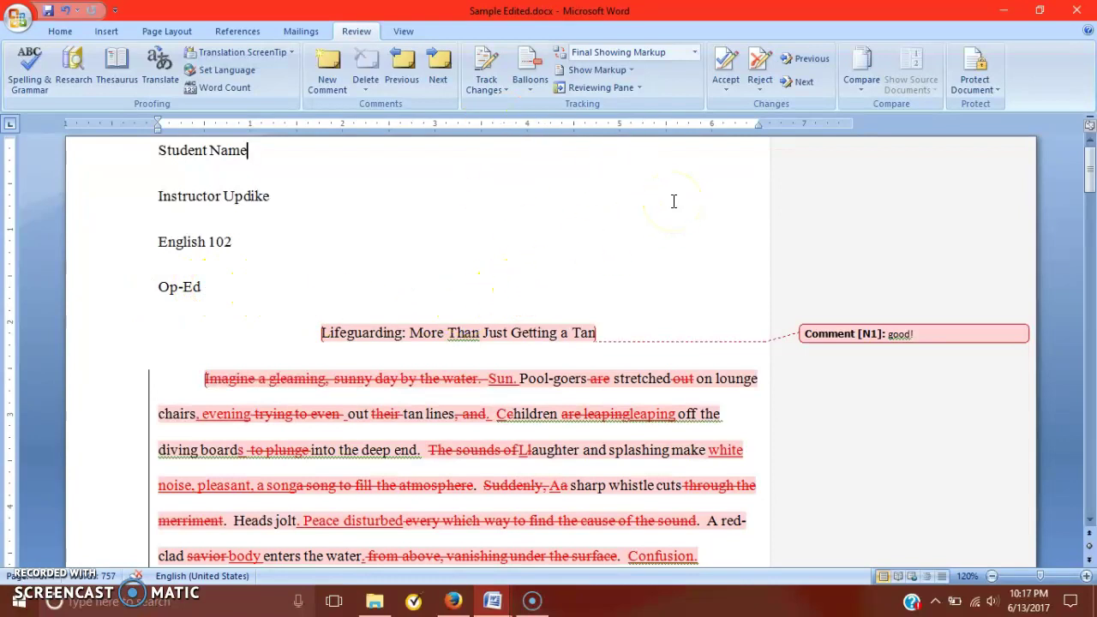
{"action": "left_click_drag", "start_coordinate": [1090, 176], "coordinate": [1091, 203]}
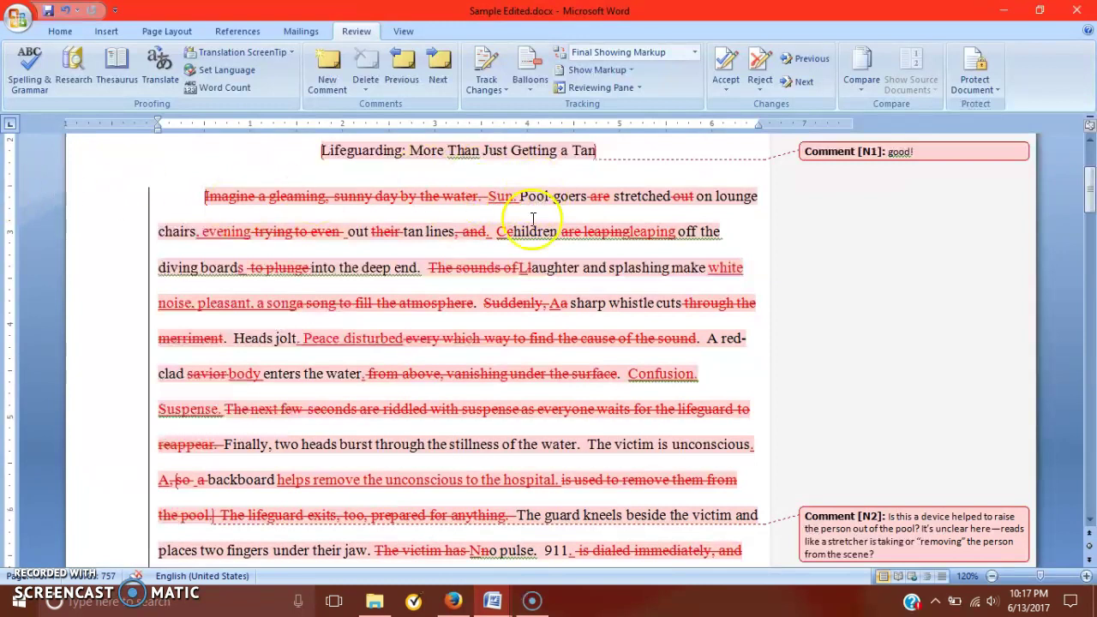
{"action": "mouse_move", "coordinate": [542, 225]}
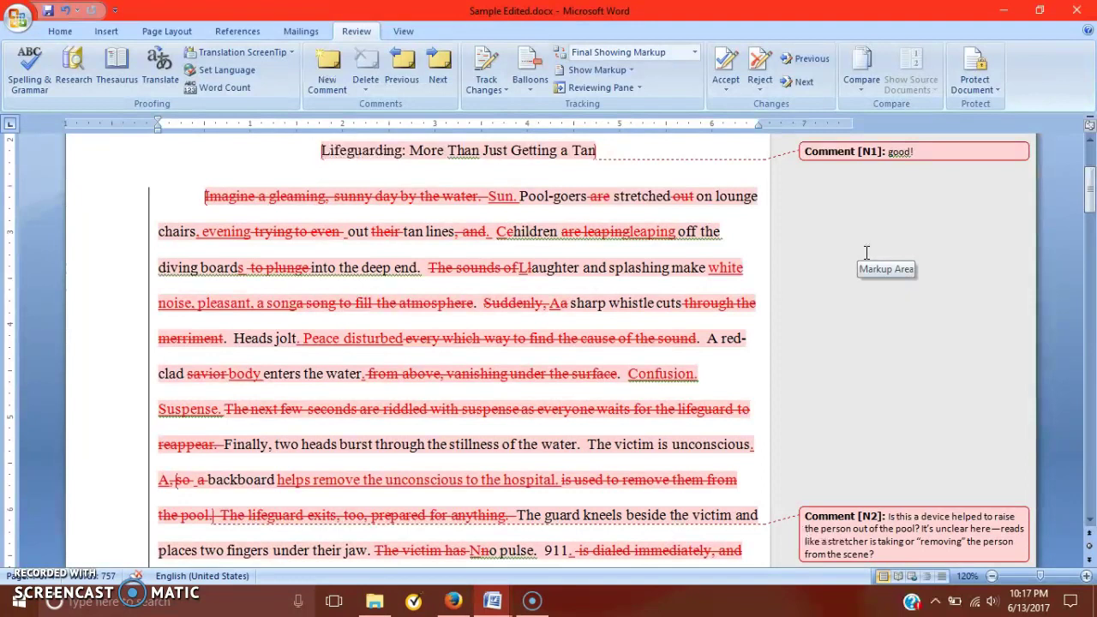
{"action": "left_click_drag", "start_coordinate": [1090, 182], "coordinate": [1082, 210]}
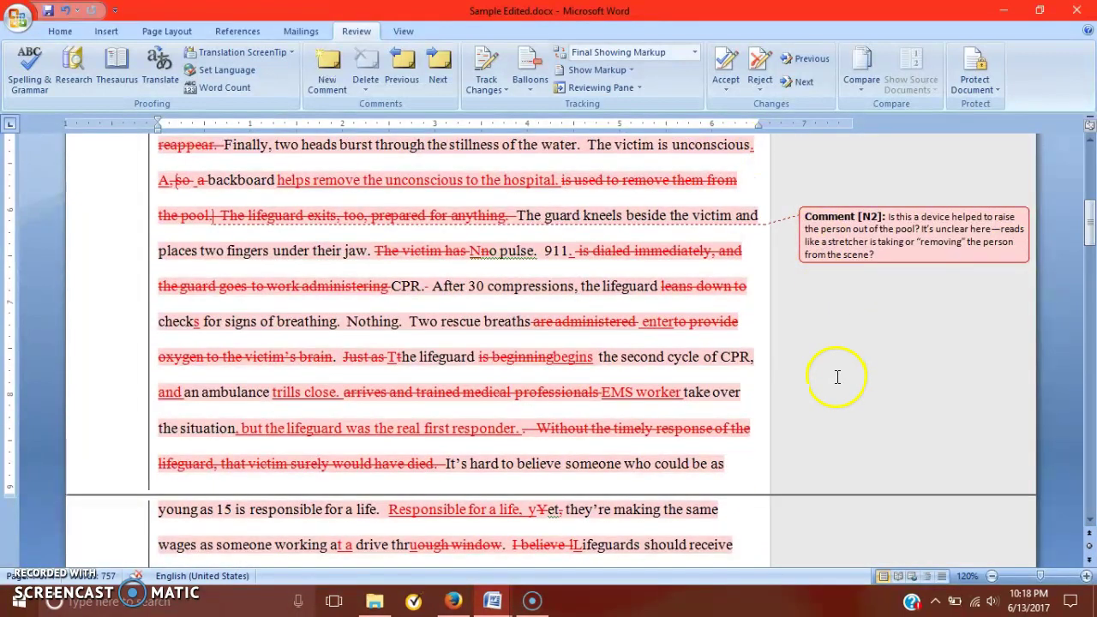
{"action": "left_click_drag", "start_coordinate": [1088, 236], "coordinate": [1087, 249]}
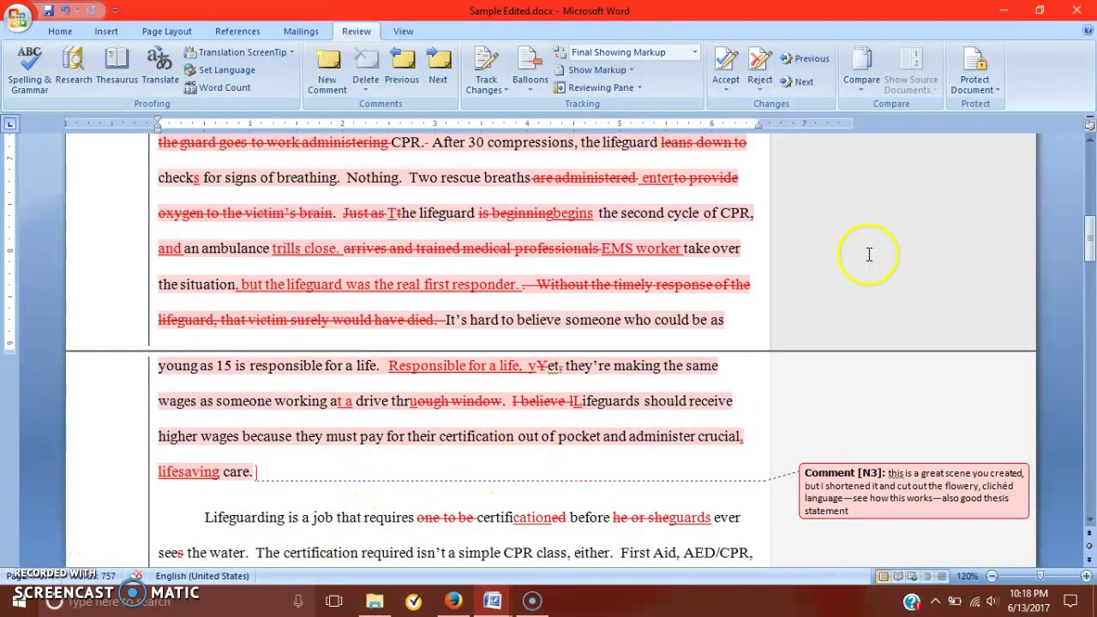
{"action": "left_click_drag", "start_coordinate": [1091, 230], "coordinate": [1091, 181]}
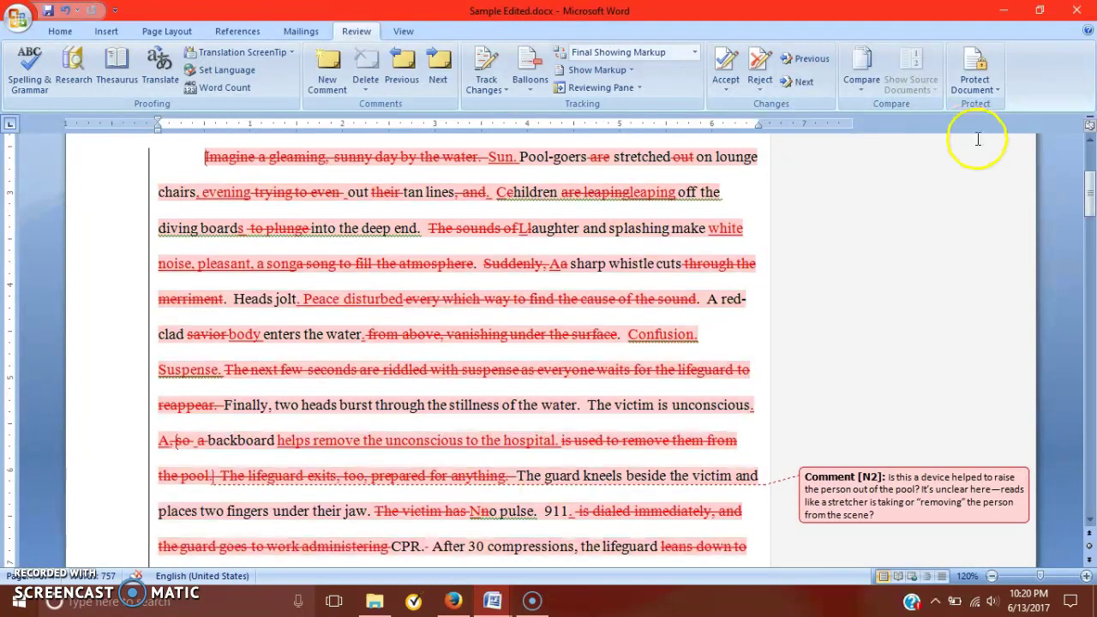
Switch to Document2 and read the clean revised introduction of the lifeguarding op-ed
{"action": "left_click", "coordinate": [492, 602]}
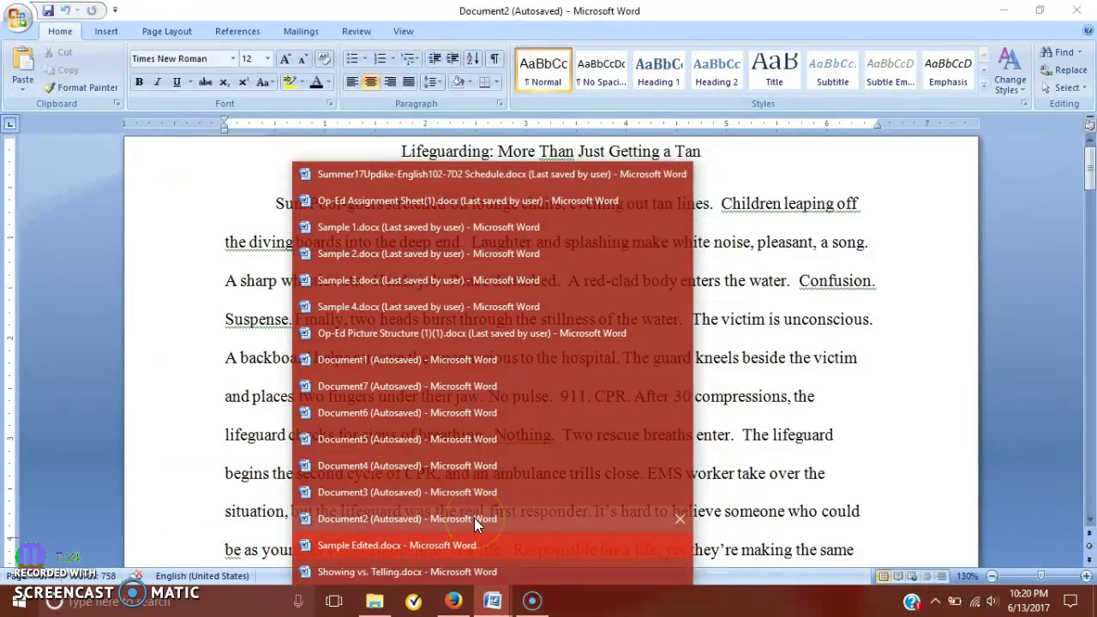
{"action": "left_click", "coordinate": [475, 518]}
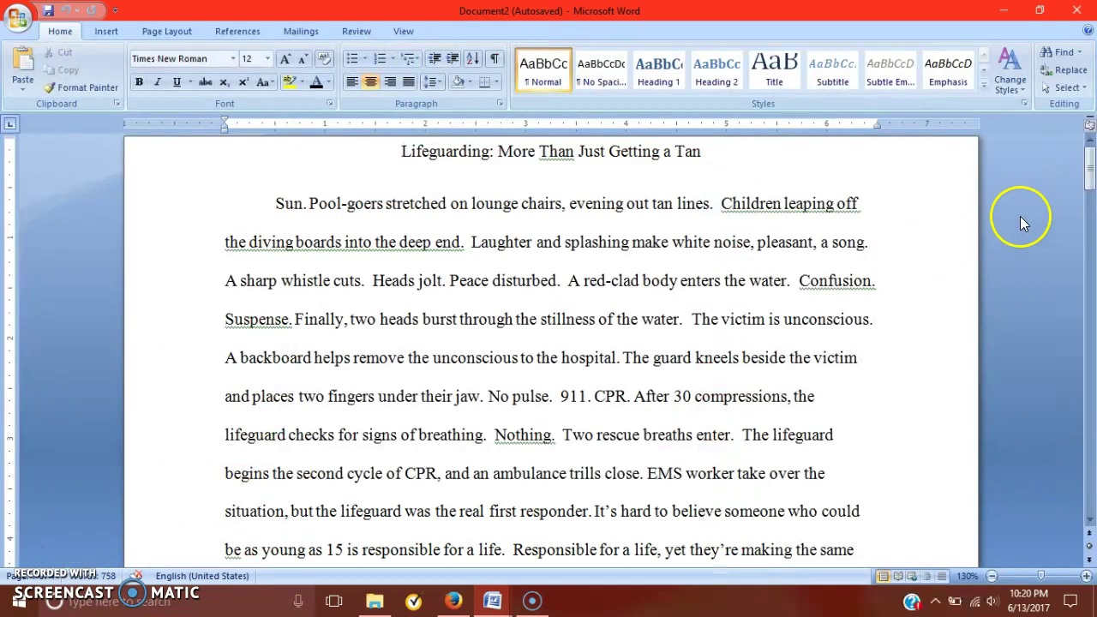
{"action": "mouse_move", "coordinate": [1091, 156]}
{"action": "left_mouse_down"}
{"action": "mouse_move", "coordinate": [1091, 191]}
{"action": "mouse_move", "coordinate": [1093, 162]}
{"action": "left_mouse_up"}
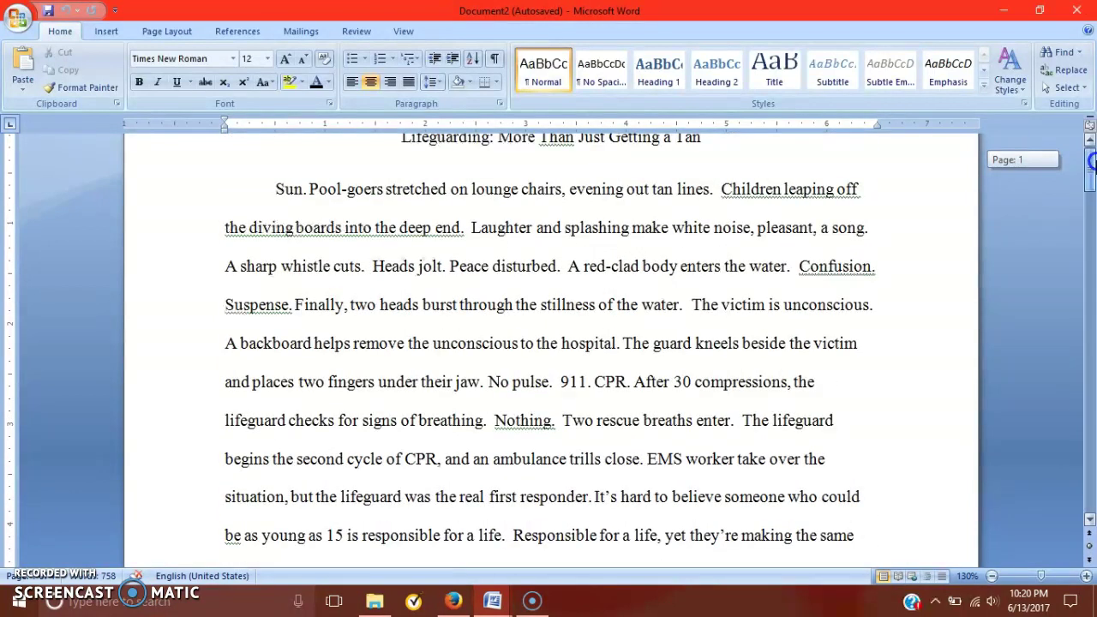
{"action": "left_click_drag", "start_coordinate": [1092, 161], "coordinate": [1092, 174]}
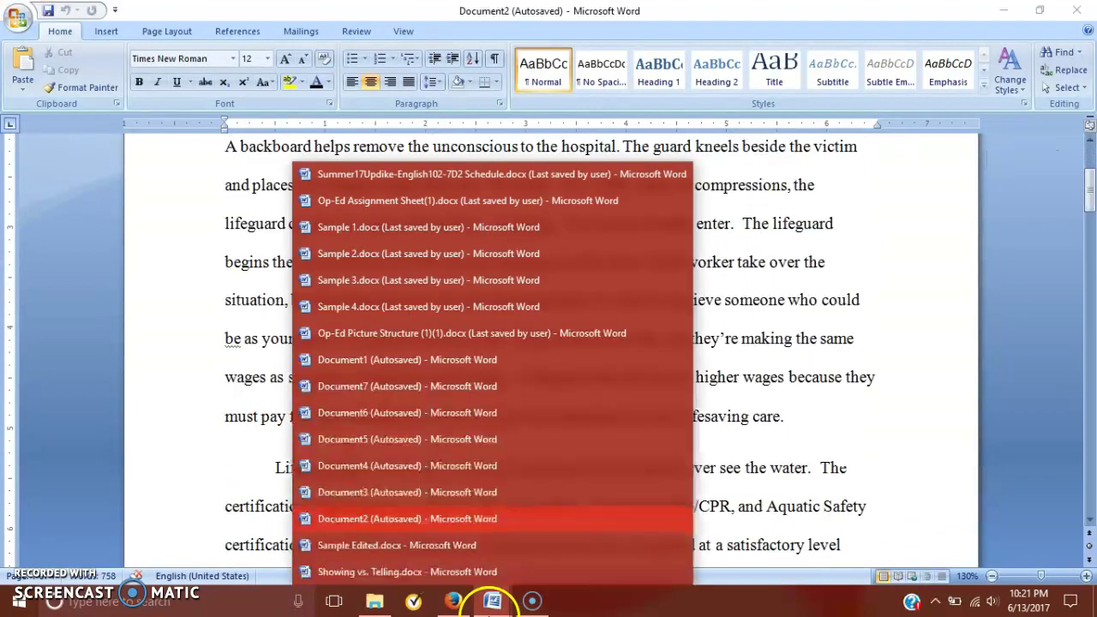
Open Showing vs. Telling.docx and compare its New York example paragraphs, the frost sentences and the carpenter sentences
{"action": "left_click", "coordinate": [493, 600]}
{"action": "left_click", "coordinate": [465, 576]}
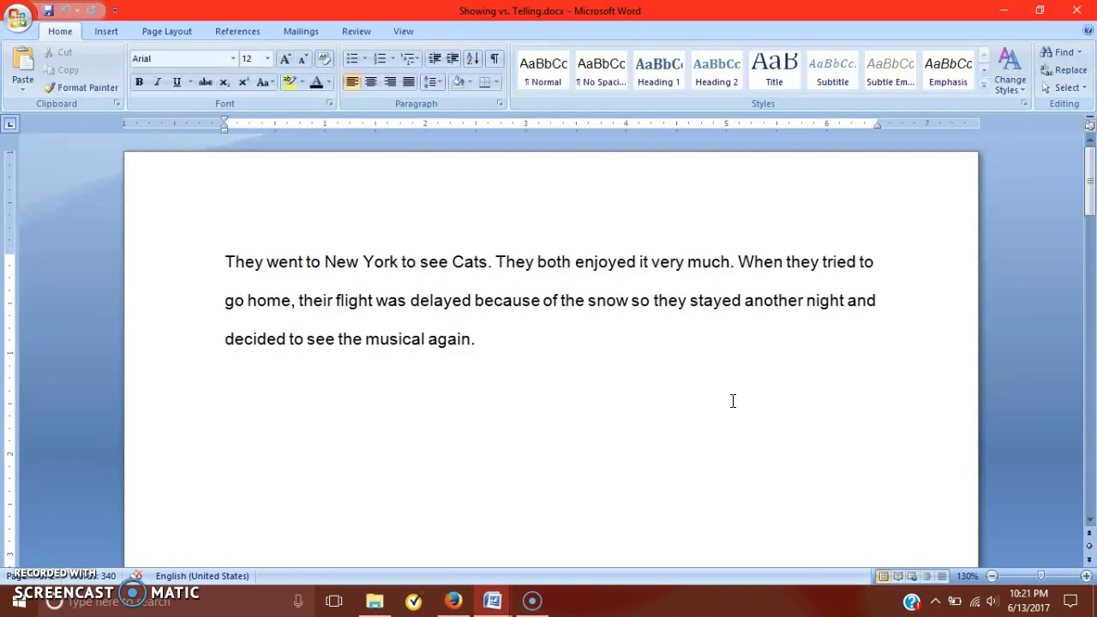
{"action": "left_click", "coordinate": [1091, 160]}
{"action": "left_click_drag", "start_coordinate": [1091, 159], "coordinate": [1093, 259]}
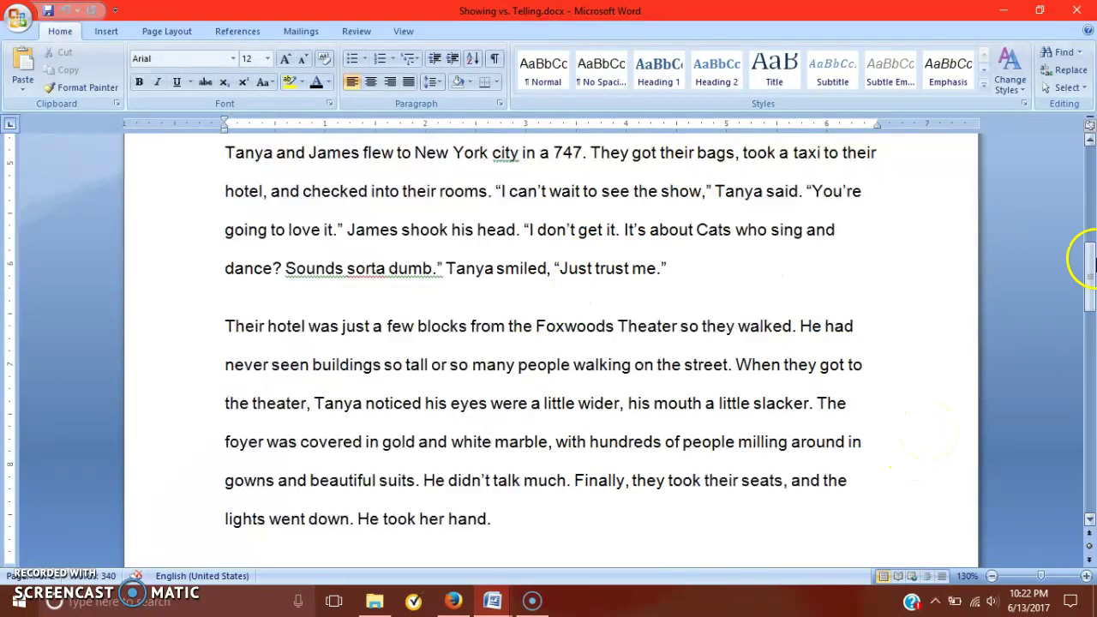
{"action": "left_click_drag", "start_coordinate": [1090, 257], "coordinate": [1092, 167]}
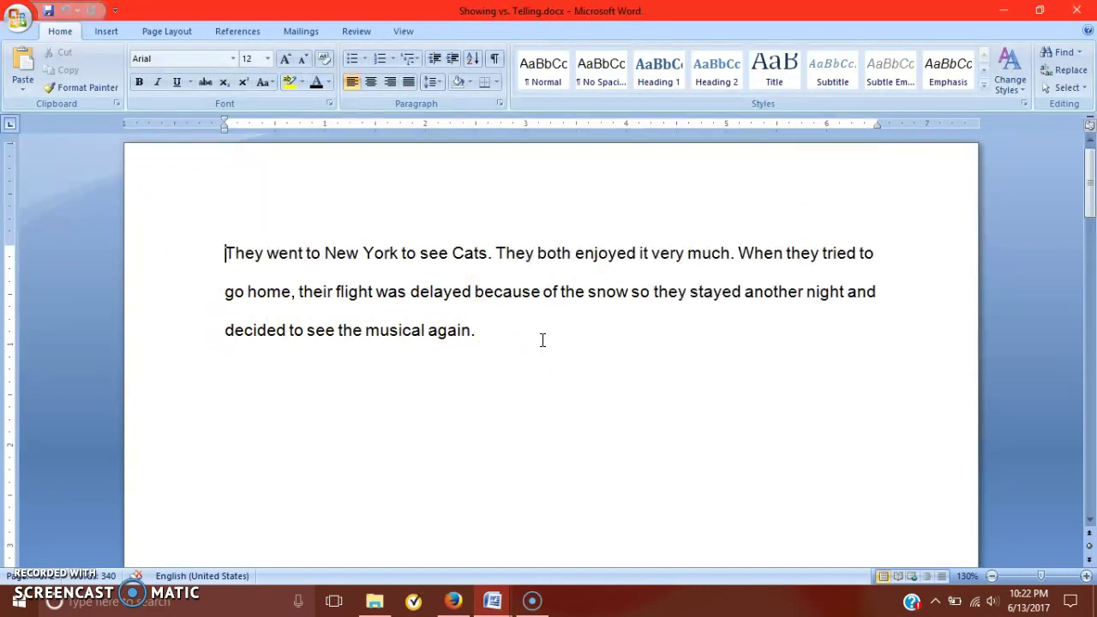
{"action": "left_click_drag", "start_coordinate": [1086, 182], "coordinate": [1093, 287]}
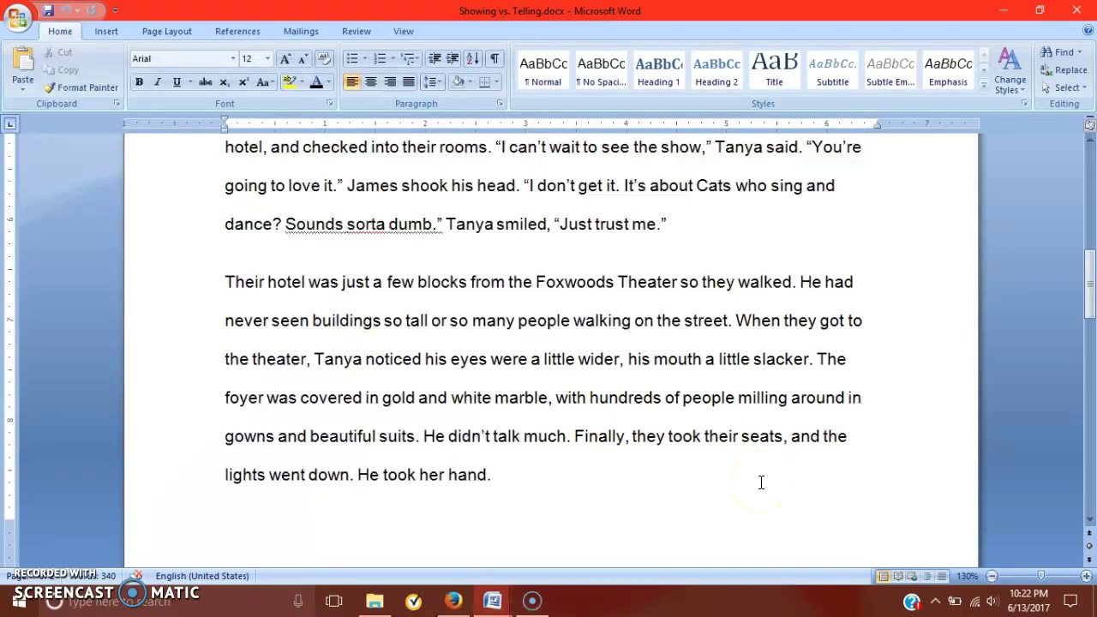
{"action": "left_click_drag", "start_coordinate": [1089, 287], "coordinate": [1092, 390]}
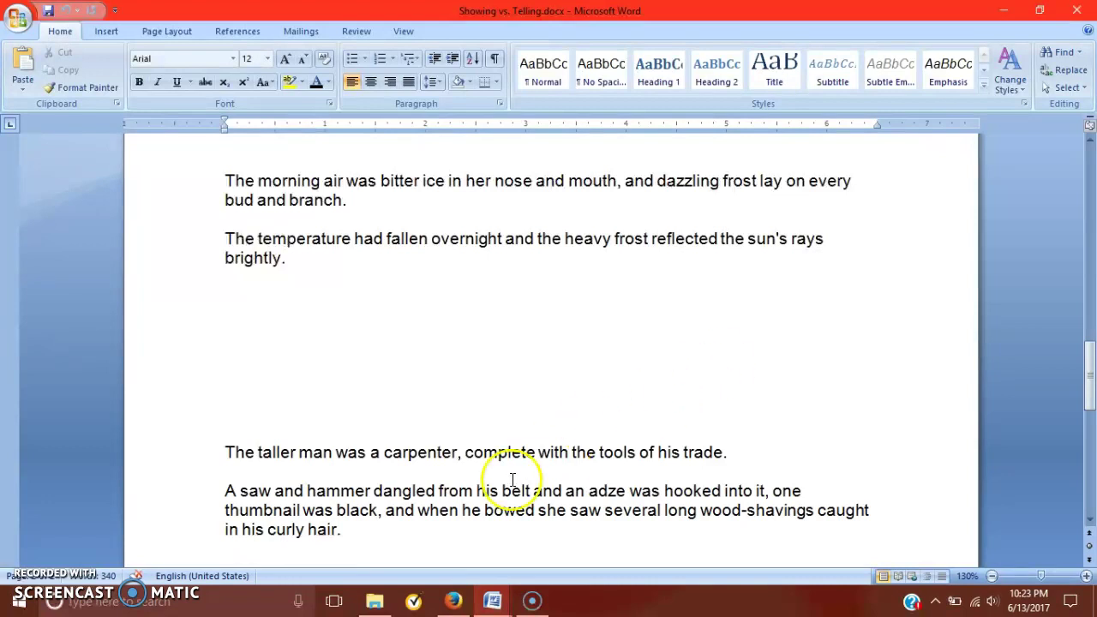
Switch to Sample 4.docx and read the sorority op-ed from its introduction and bulleted points through to the conclusion
{"action": "left_click", "coordinate": [493, 601]}
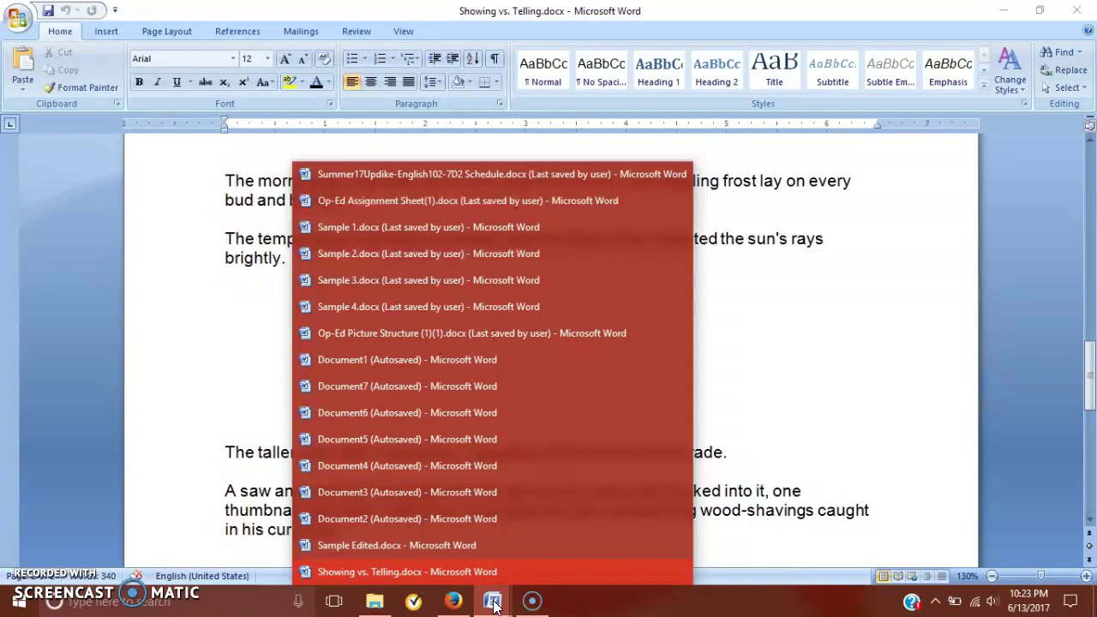
{"action": "left_click", "coordinate": [486, 307]}
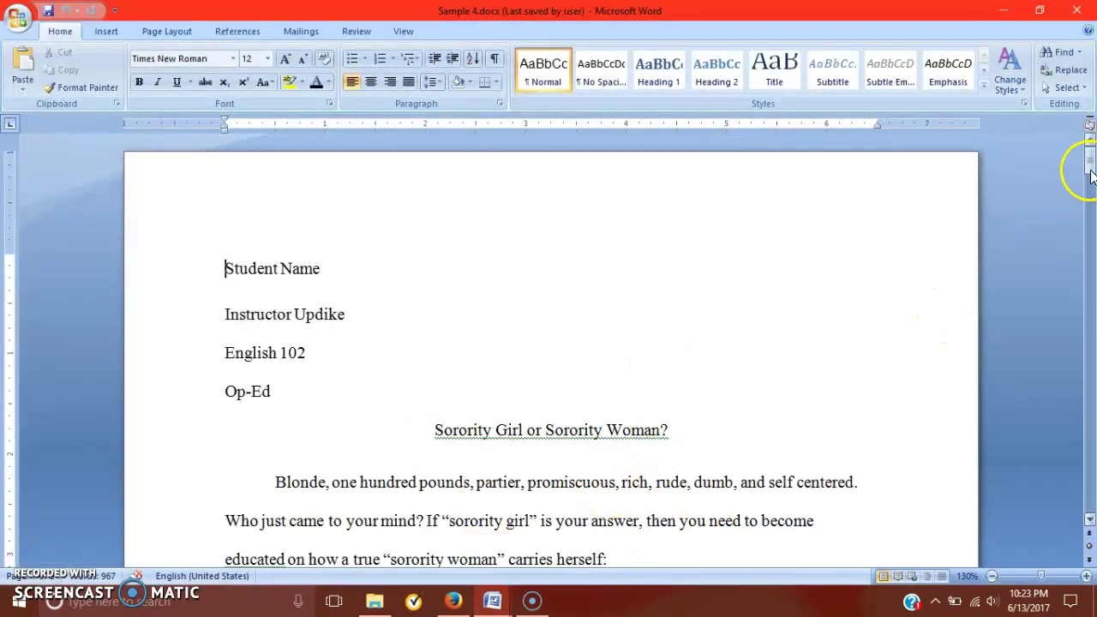
{"action": "left_click_drag", "start_coordinate": [1090, 174], "coordinate": [1093, 189]}
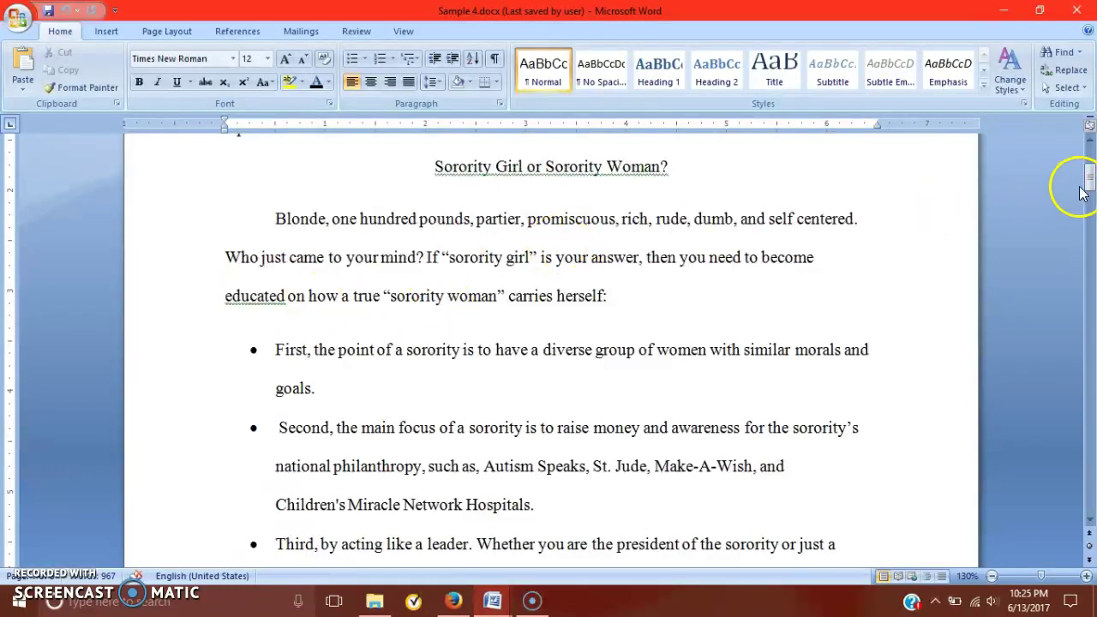
{"action": "left_click_drag", "start_coordinate": [1089, 176], "coordinate": [1093, 194]}
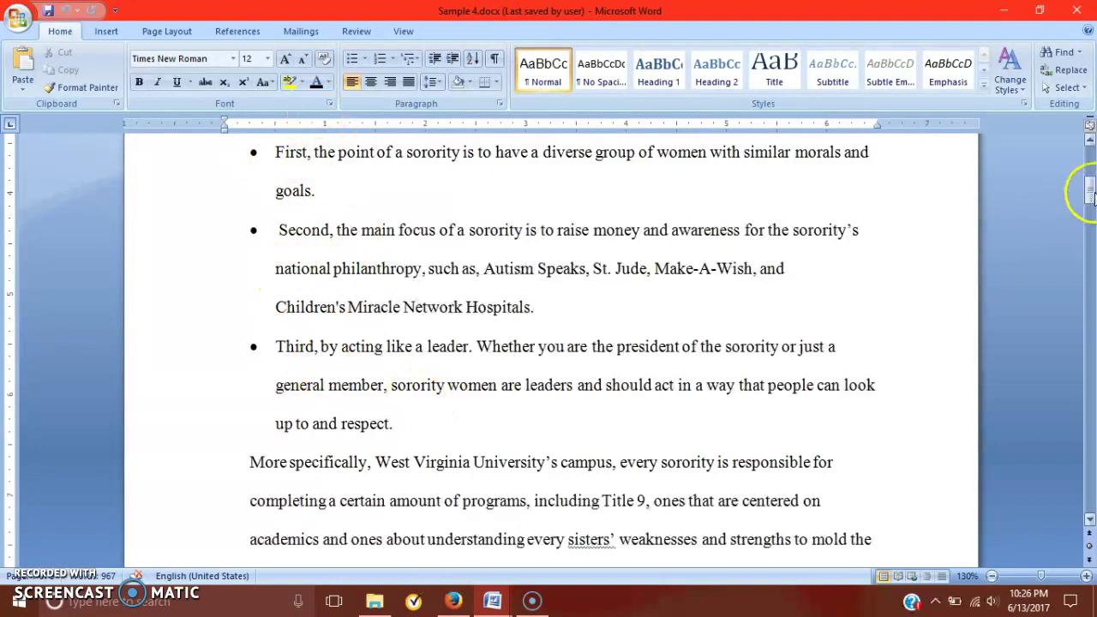
{"action": "left_click_drag", "start_coordinate": [1089, 189], "coordinate": [1090, 206]}
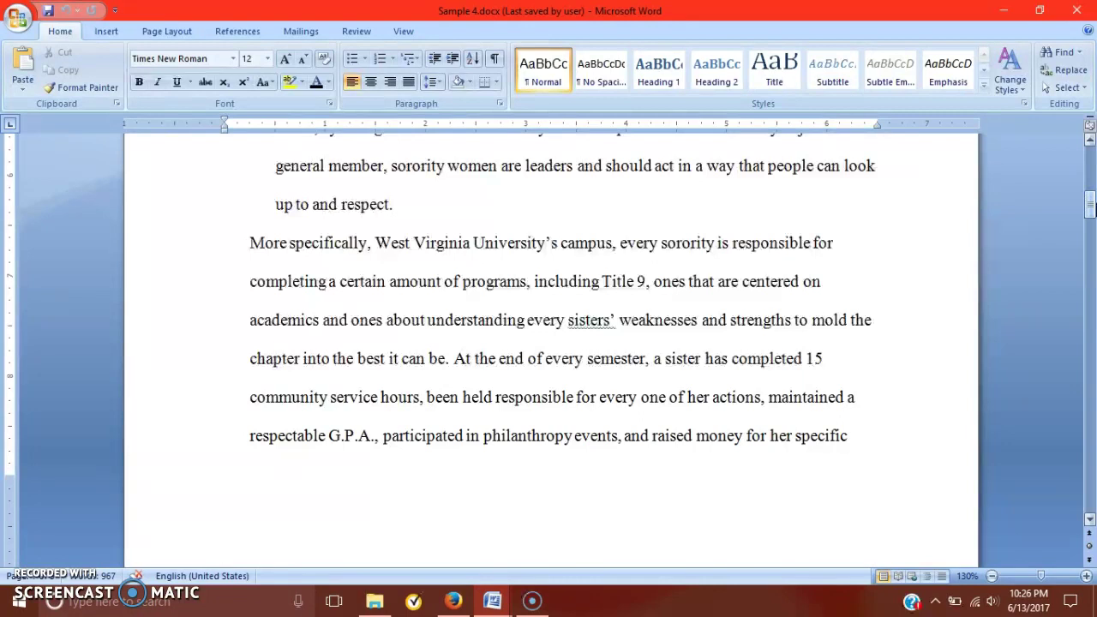
{"action": "left_click_drag", "start_coordinate": [1091, 206], "coordinate": [1094, 352]}
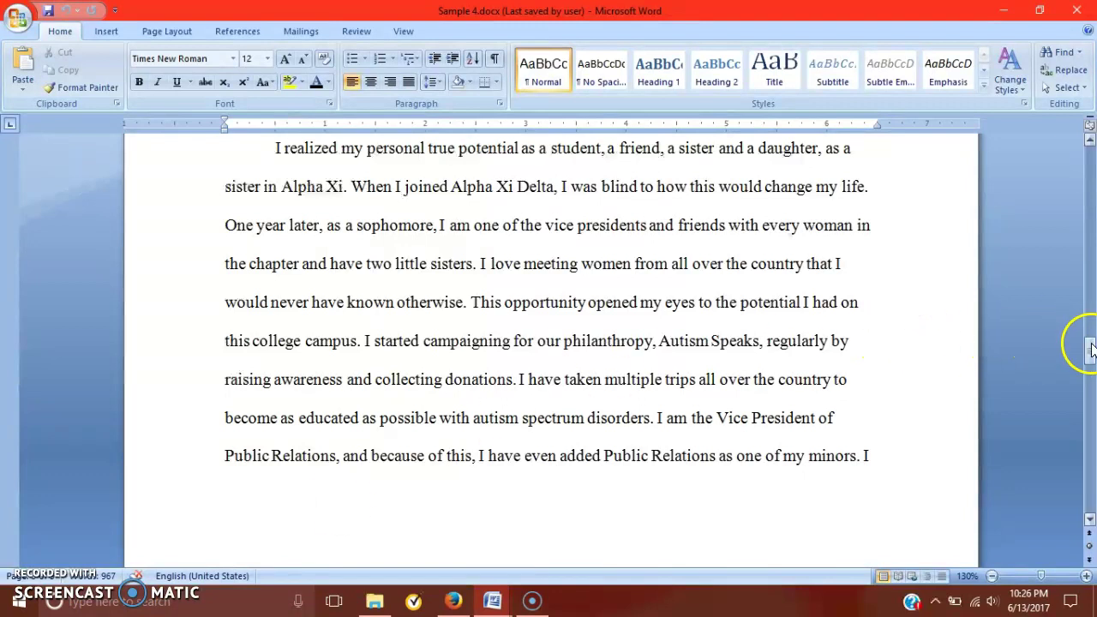
{"action": "left_click_drag", "start_coordinate": [1091, 344], "coordinate": [1091, 385]}
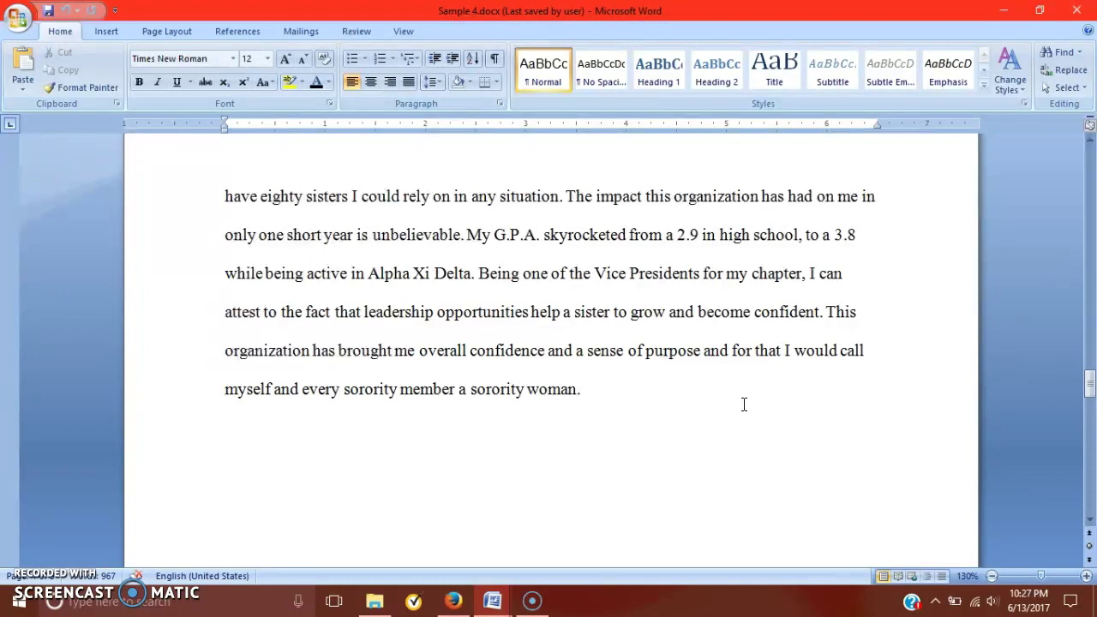
{"action": "left_click", "coordinate": [705, 447]}
Return to the frost and carpenter example sentences in Showing vs. Telling.docx
{"action": "left_click", "coordinate": [492, 600]}
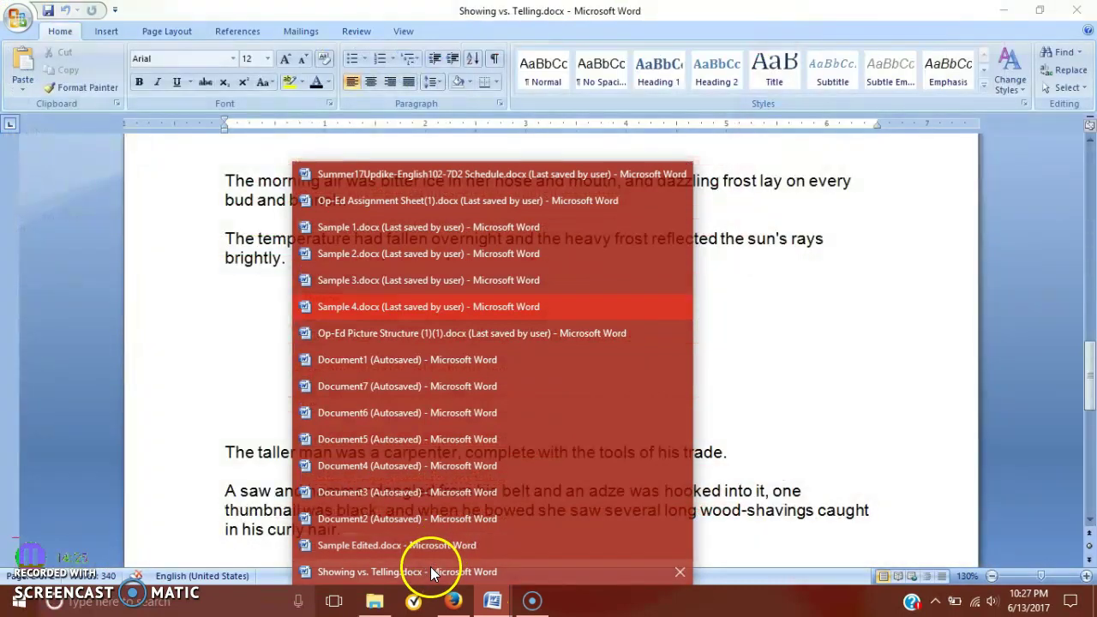
{"action": "left_click", "coordinate": [430, 569]}
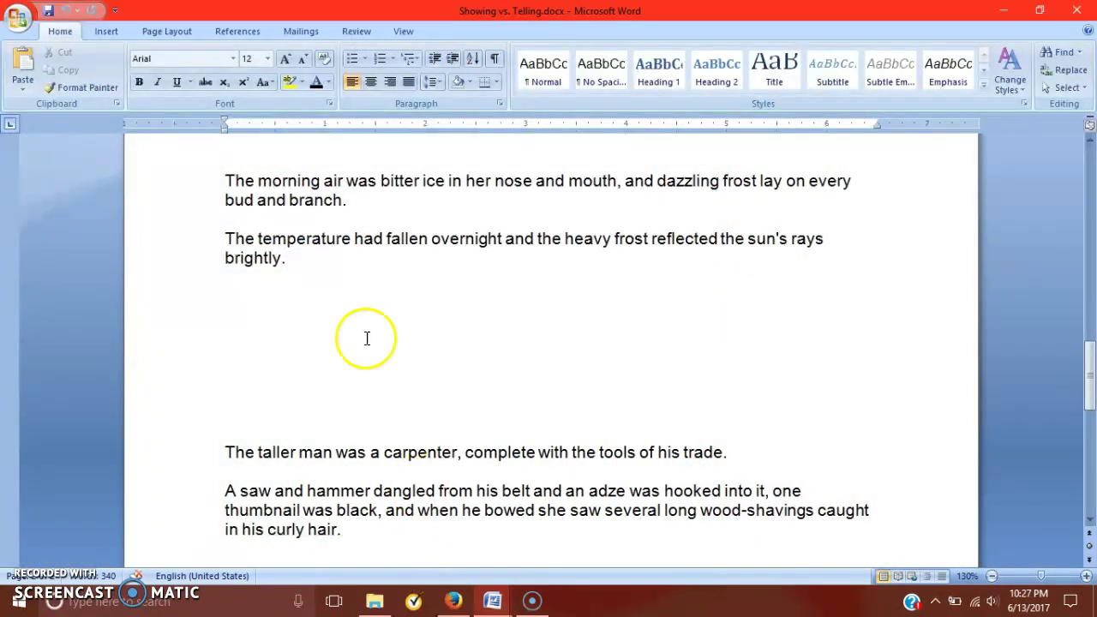